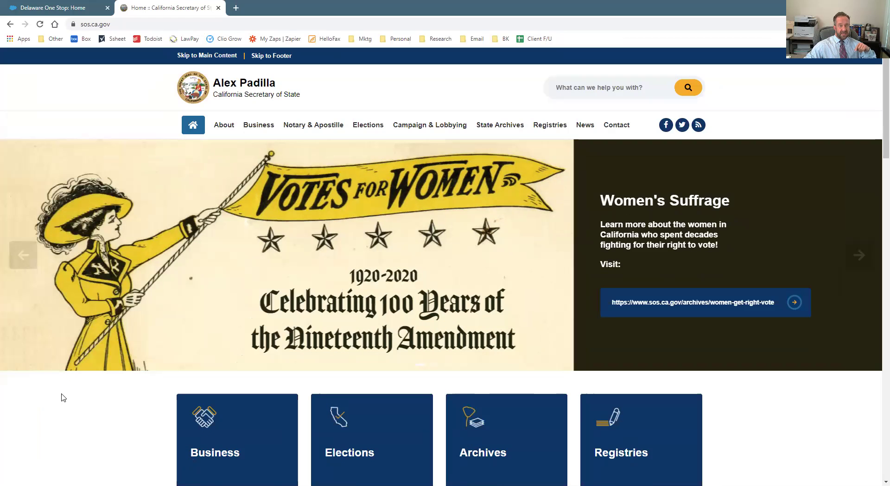
Select the sos.ca.gov site address to point it out, then deselect it.
left_click(114, 37)
left_click(76, 31)
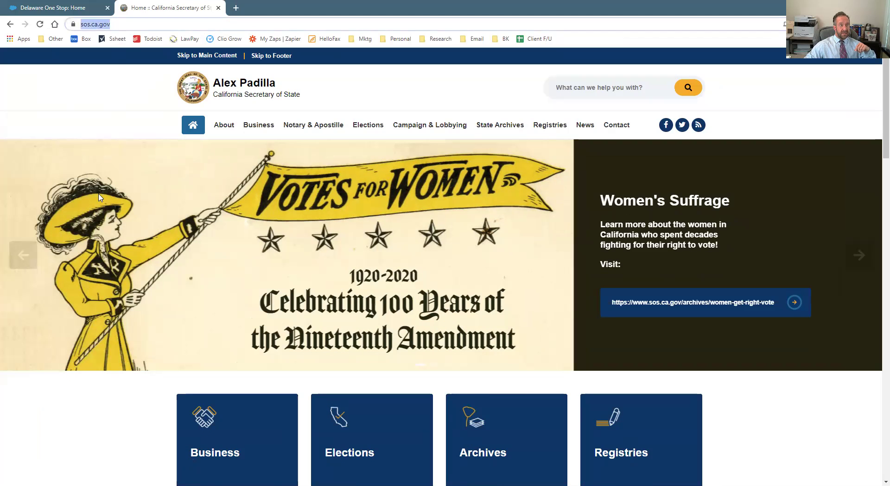
left_click(133, 96)
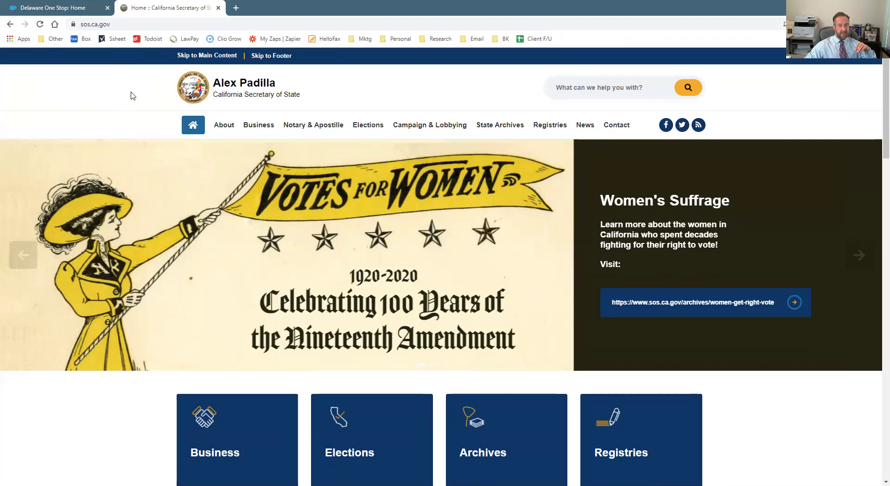
Open the Corporation Formations online filing form from the Business section.
left_click(257, 130)
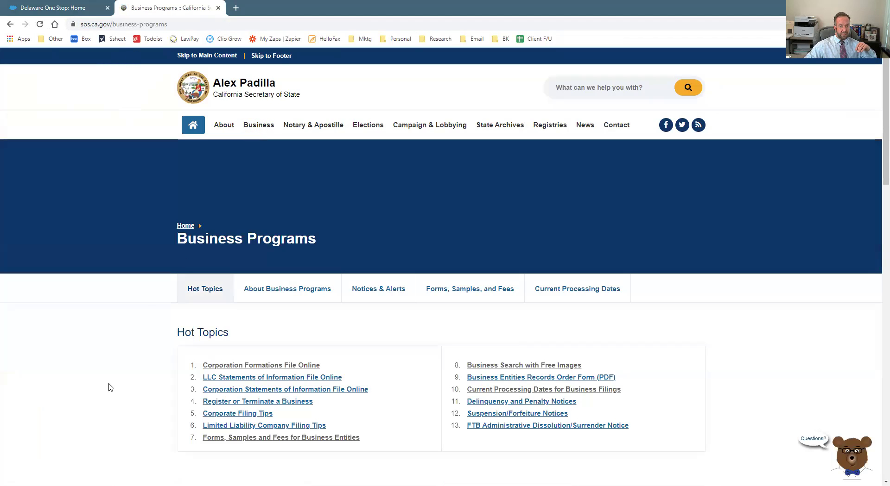
left_click(245, 367)
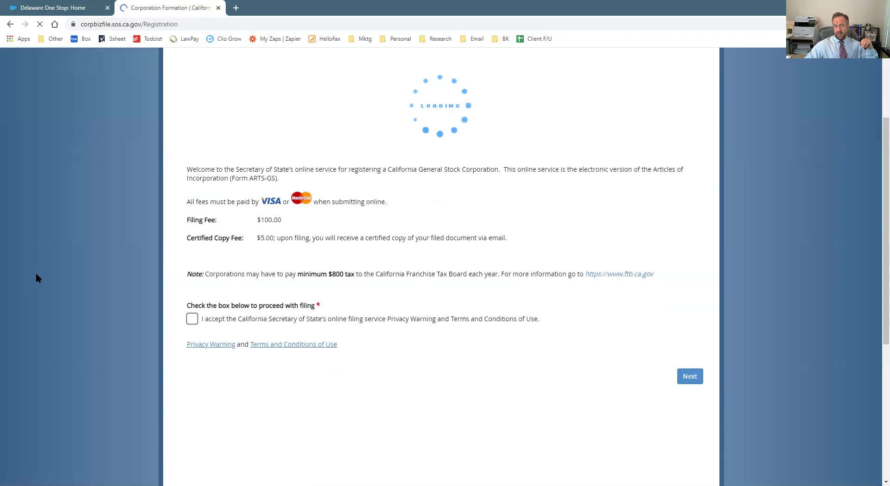
scroll(136, 258, "up", 2)
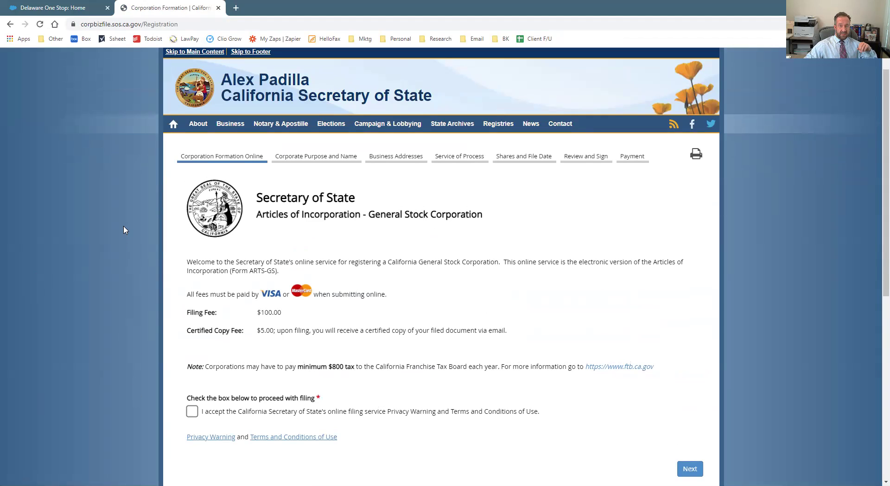
Accept the privacy warning and terms of use, noting the $100.00 filing fee, and continue.
left_click(190, 410)
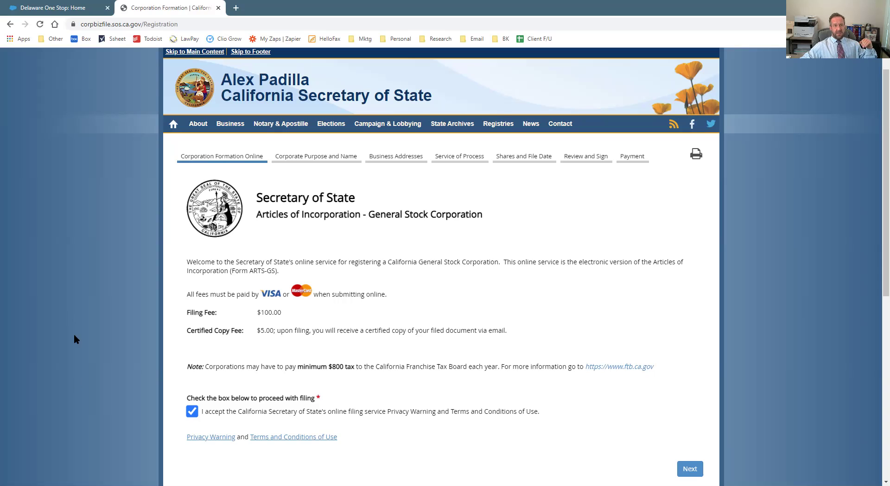
left_click_drag(284, 313, 255, 313)
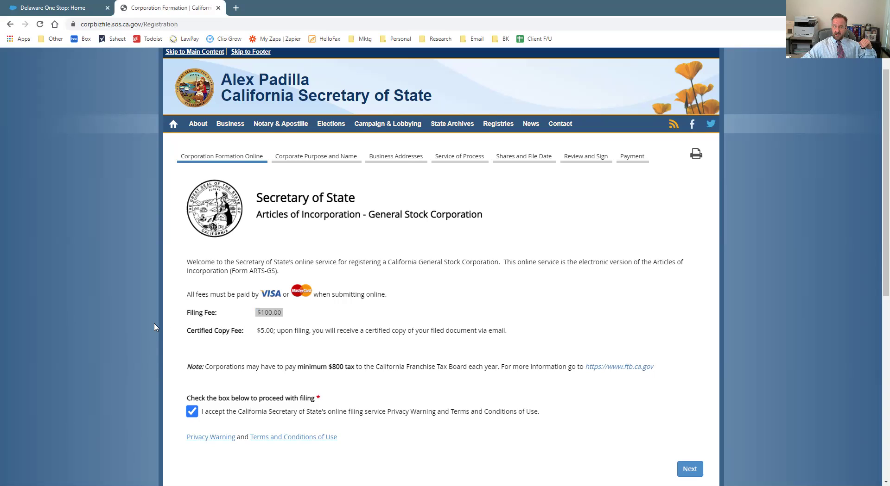
left_click(689, 470)
Enter 'MAP MMMPPPLKJ' as the corporation name and move on to Business Addresses.
left_click(266, 319)
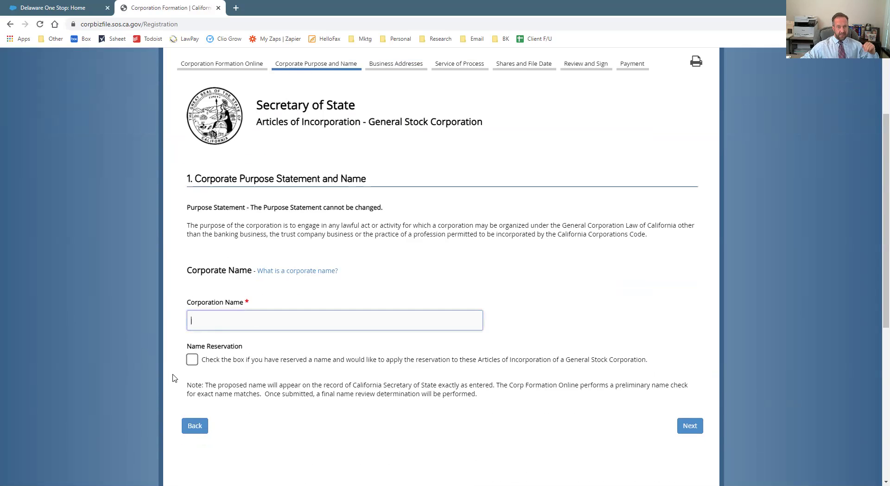
type("MA")
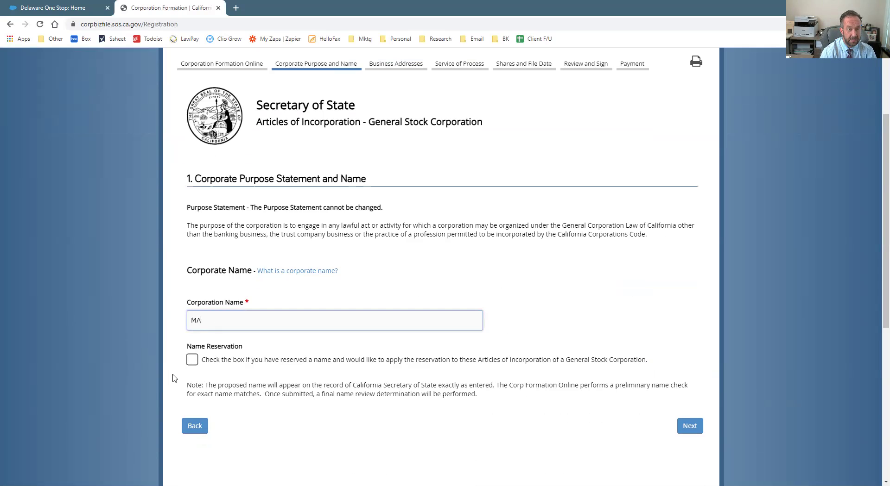
type("P MMMPPPLKJ")
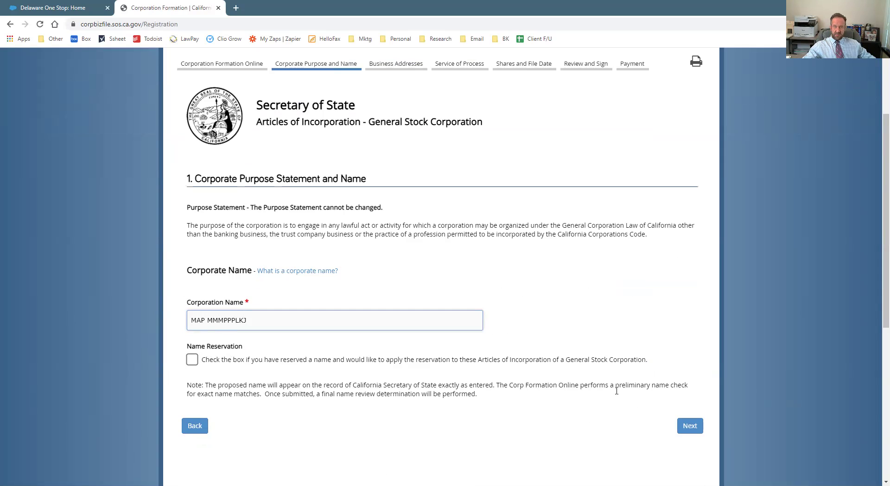
left_click(689, 426)
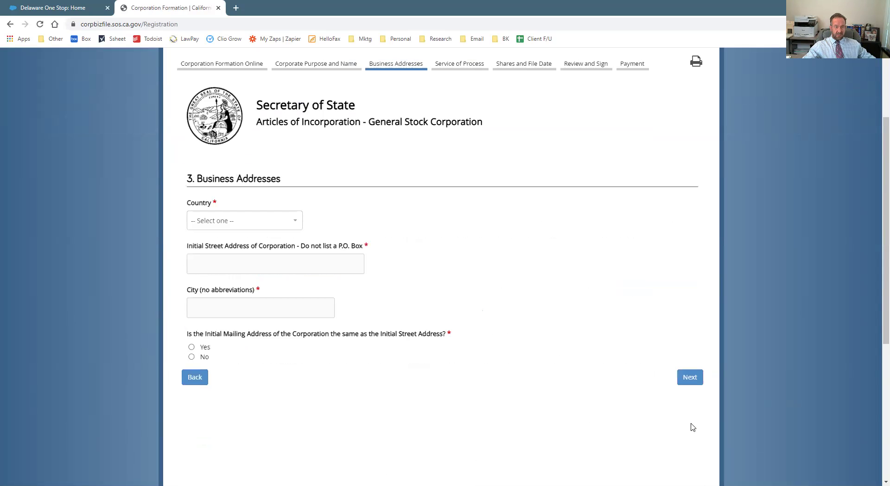
Set the business address country to United States of America and go to Service of Process.
left_click(301, 223)
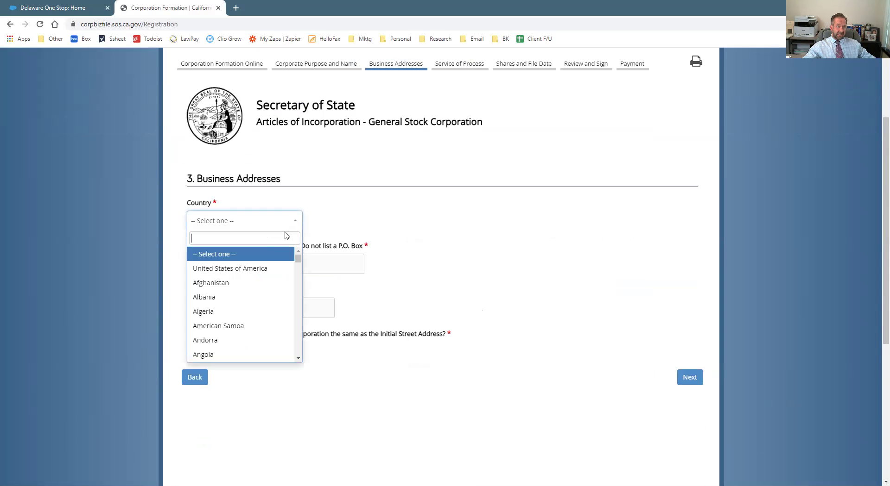
left_click(259, 268)
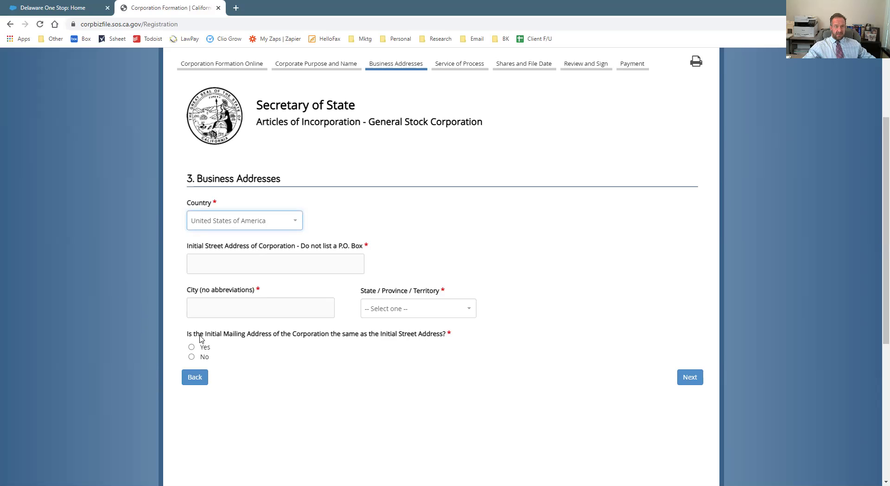
left_click(454, 65)
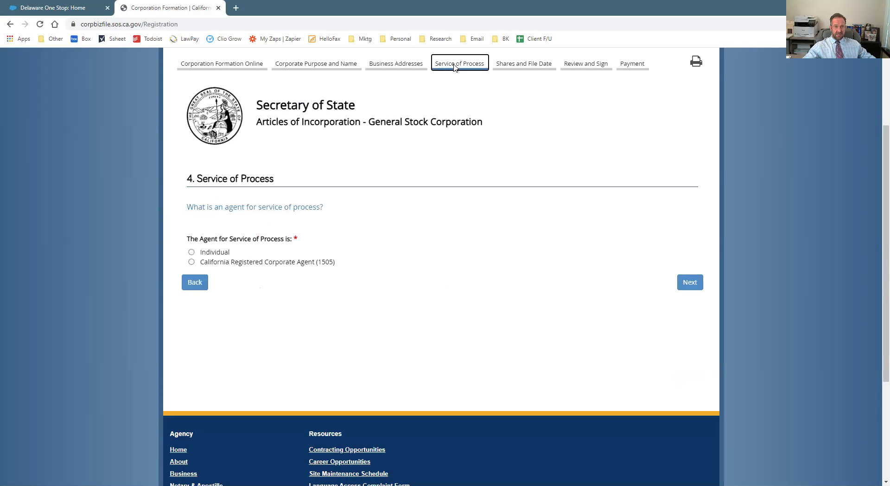
Make COGENCY GLOBAL INC. the California Registered Corporate Agent (1505) for service of process.
left_click(191, 263)
left_click(361, 339)
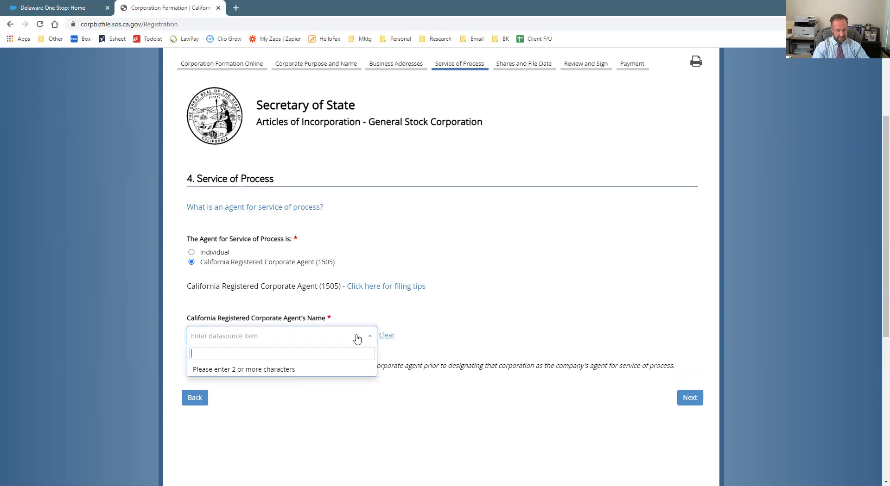
type("cogency")
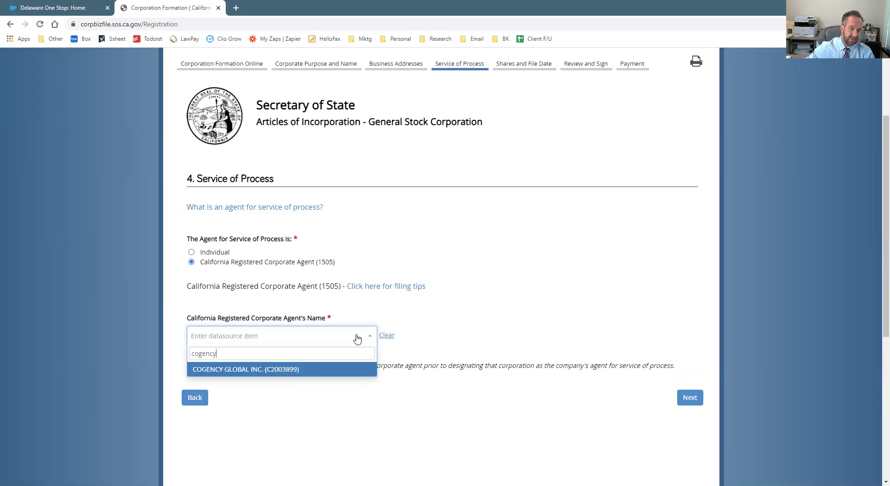
left_click(289, 369)
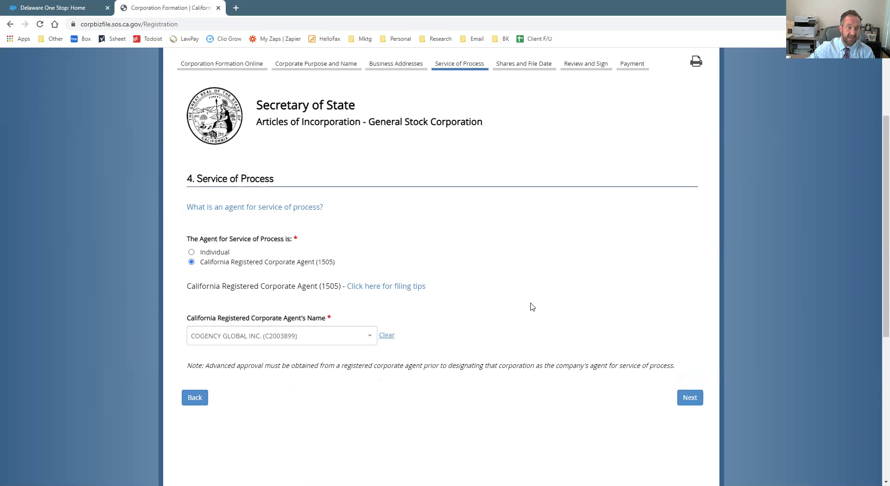
scroll(530, 310, "up", 3)
left_click(521, 182)
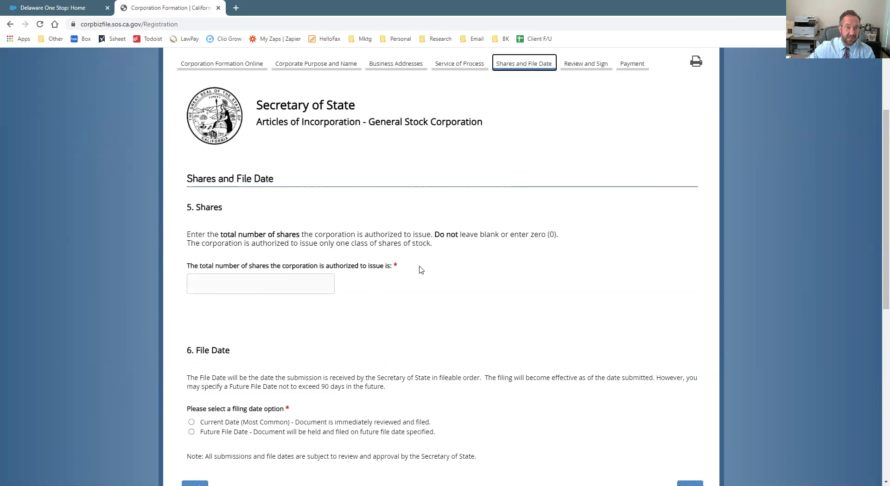
Choose 'Current Date (Most Common)' as the filing date, leaving the shares field empty.
left_click(307, 285)
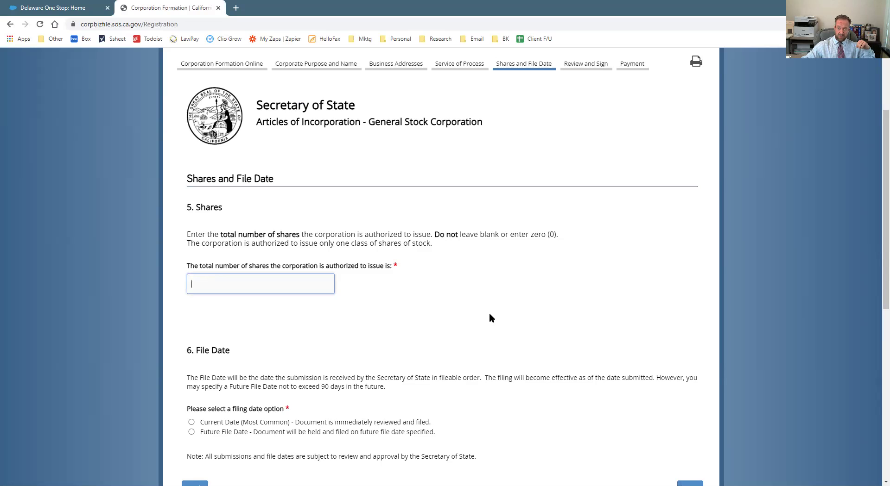
scroll(496, 310, "down", 1)
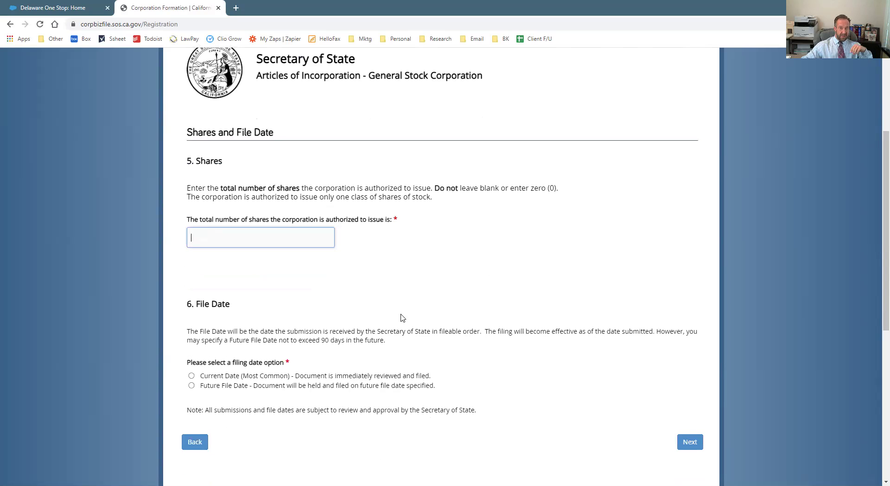
left_click(192, 377)
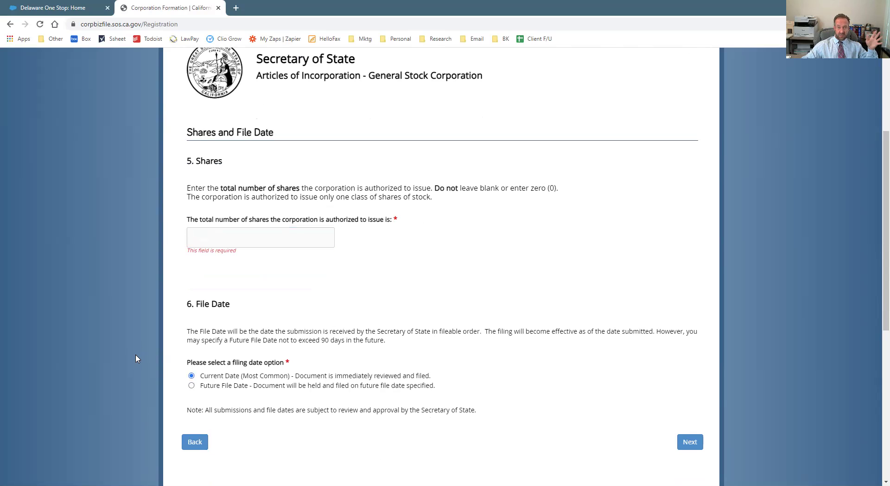
scroll(486, 324, "up", 4)
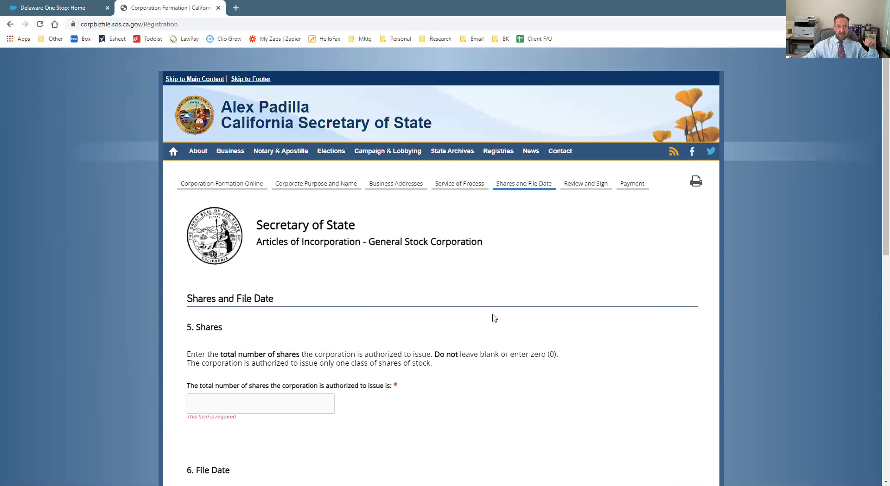
Open Review and Sign and scroll through the Submission Review page.
left_click(588, 184)
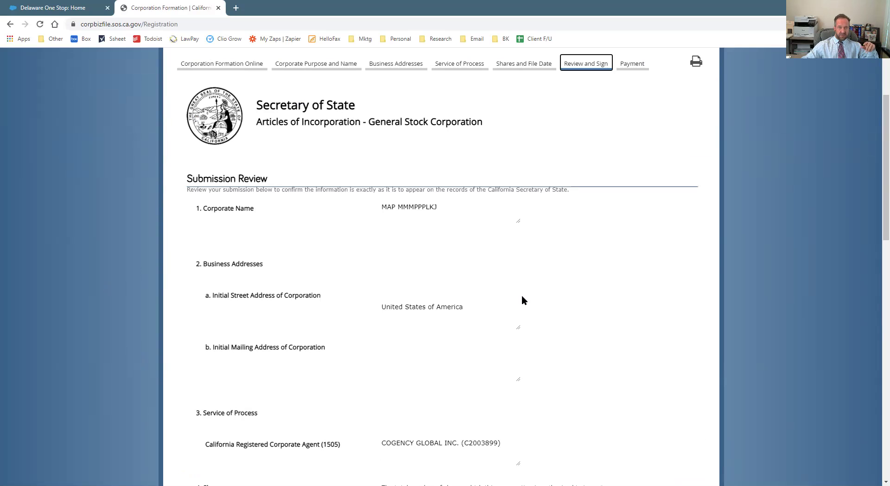
scroll(523, 300, "down", 1)
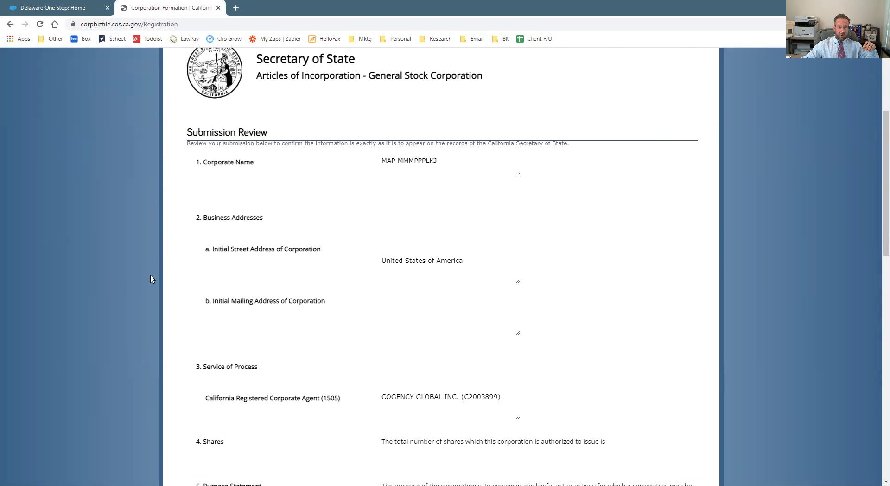
scroll(141, 284, "down", 4)
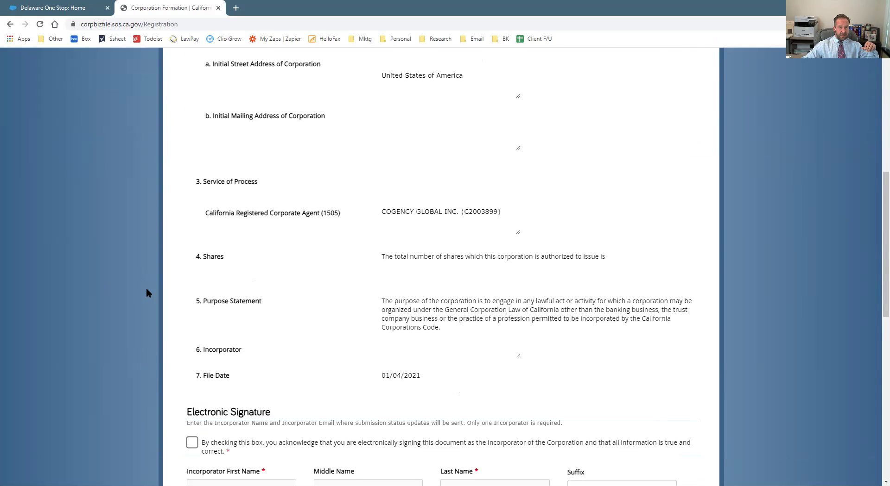
scroll(147, 293, "down", 3)
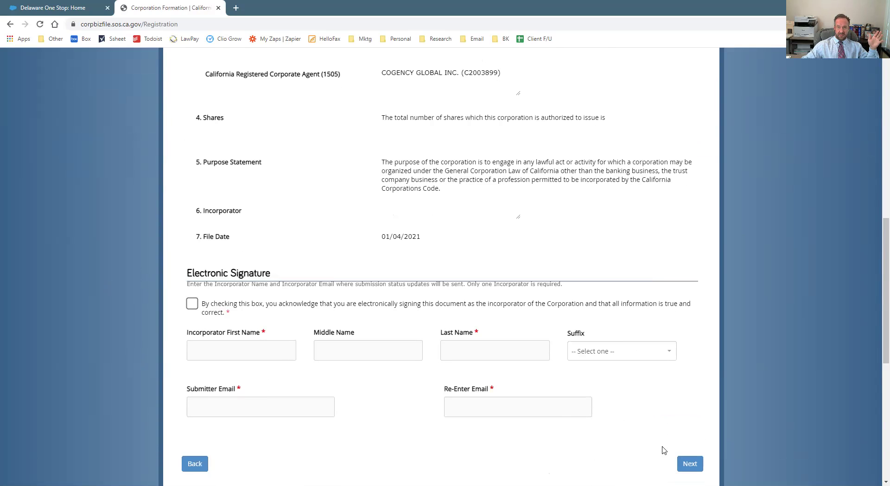
scroll(169, 365, "up", 6)
scroll(169, 366, "up", 4)
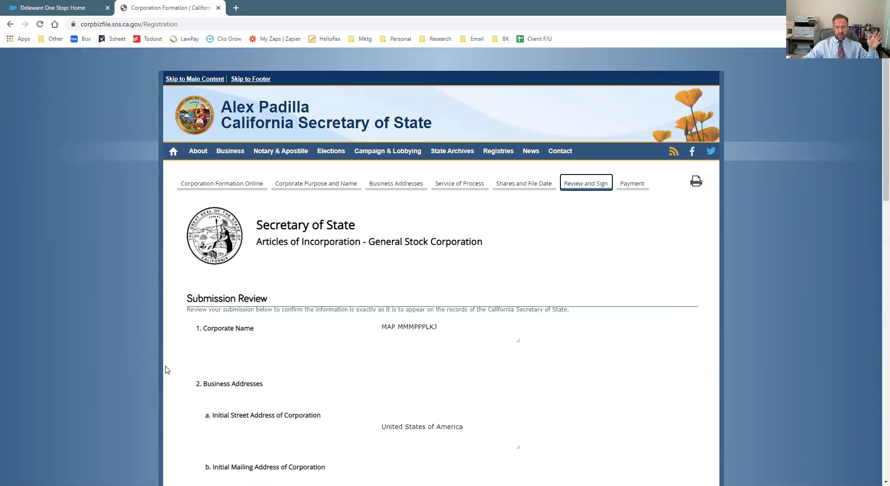
left_click(167, 371)
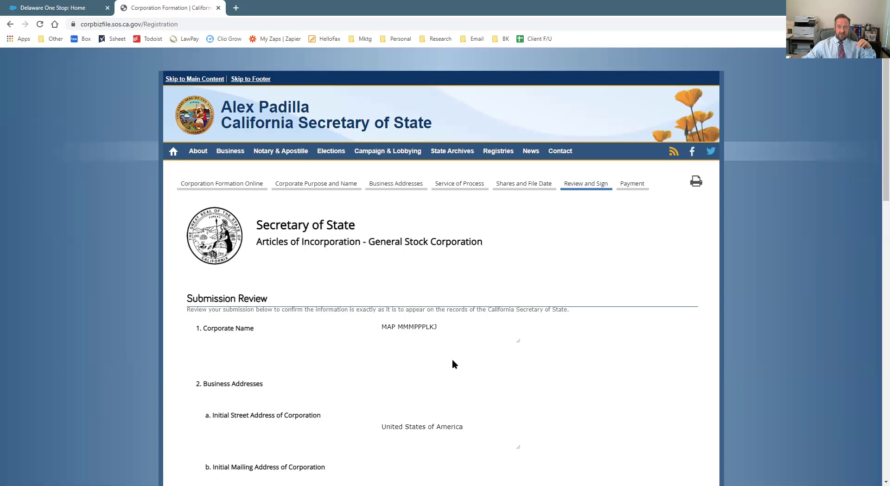
Highlight the corporate name MAP MMMPPPLKJ twice, then return to Business Programs.
left_click_drag(437, 331, 341, 334)
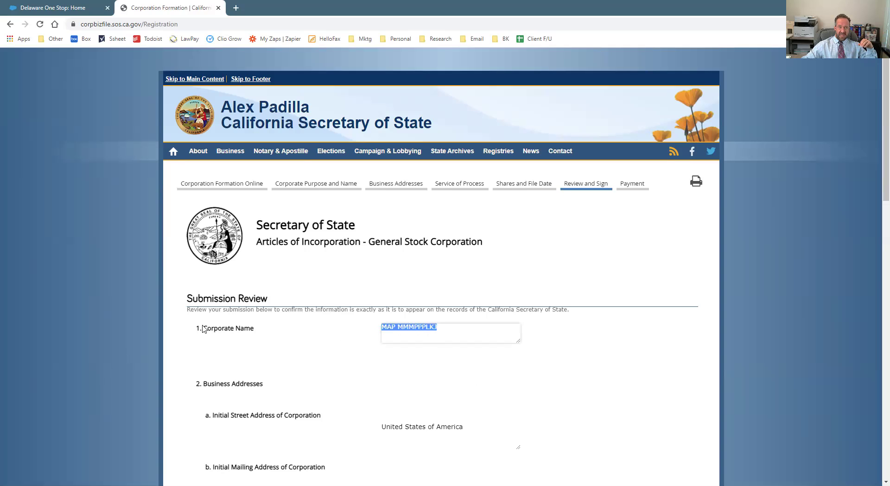
left_click(222, 331)
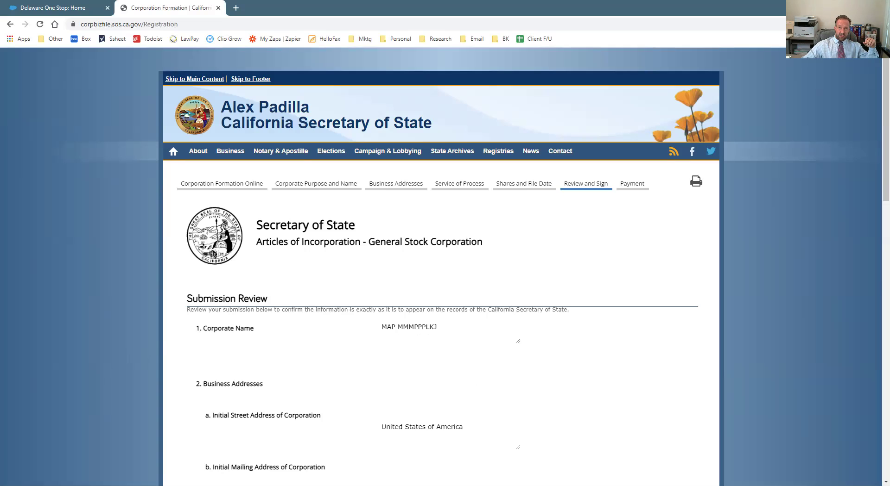
left_click_drag(440, 327, 378, 330)
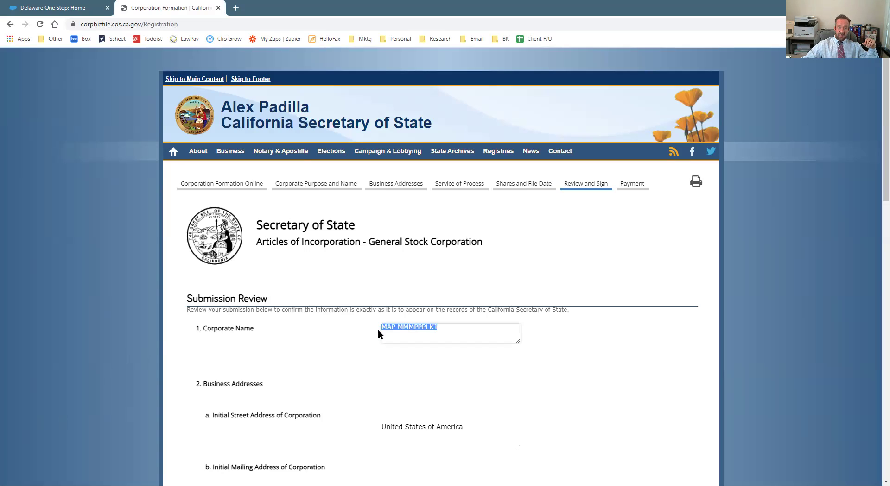
left_click(110, 334)
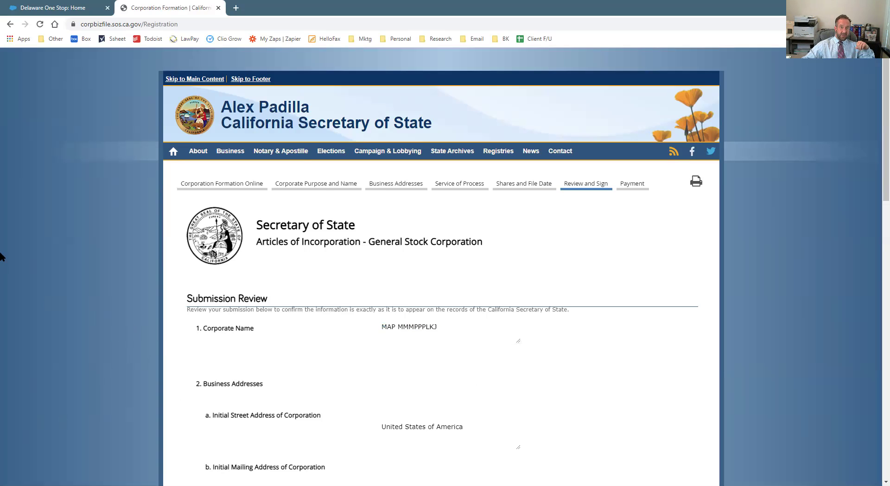
left_click(235, 156)
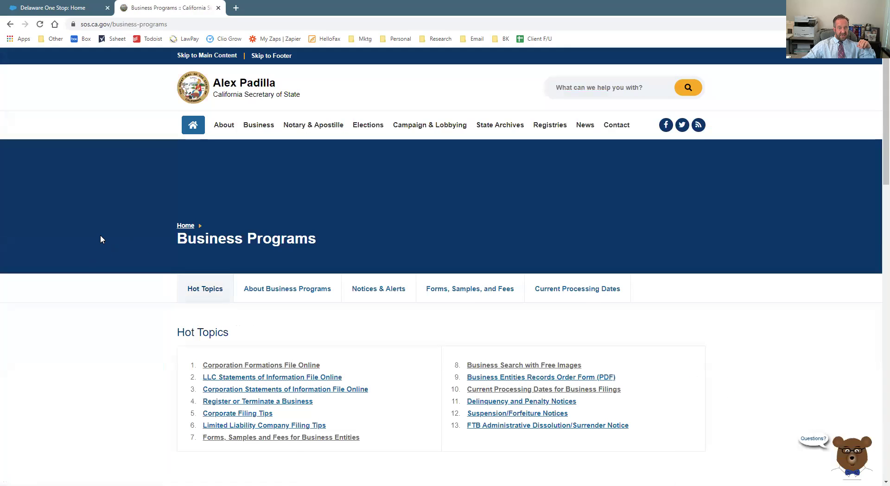
Search business entities by Corporation Name for 'Facebook'.
scroll(100, 235, "down", 2)
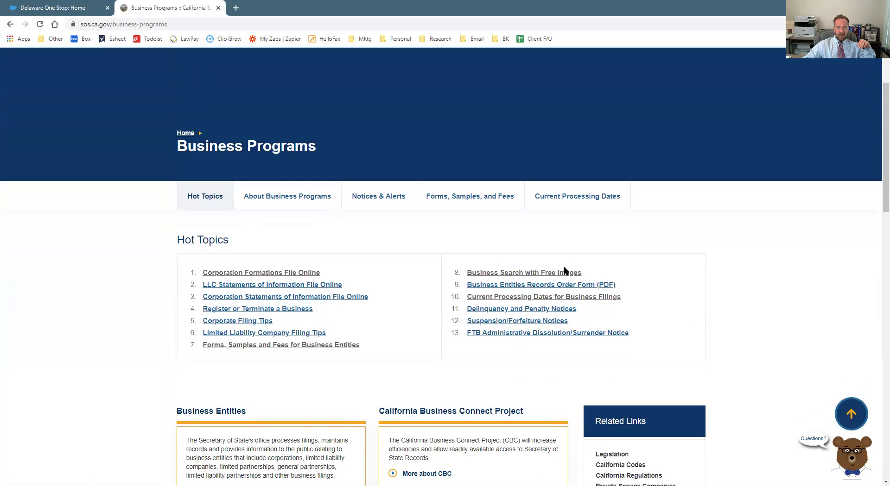
left_click(518, 272)
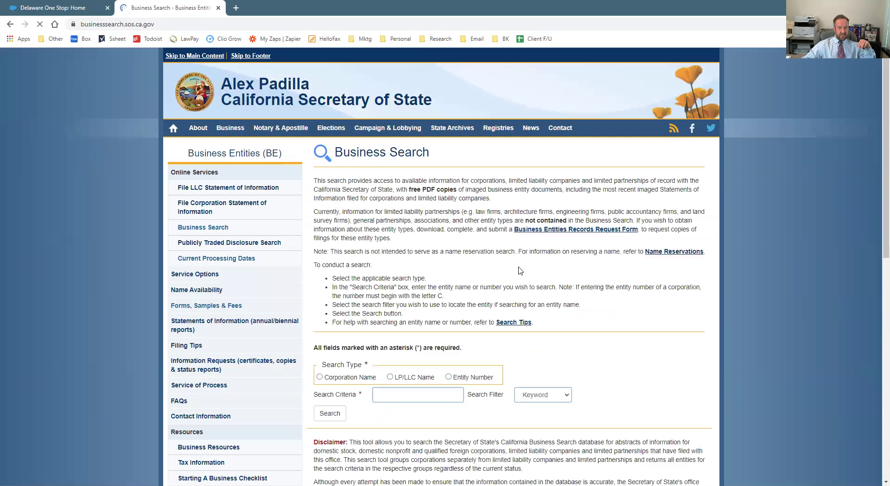
scroll(548, 294, "down", 2)
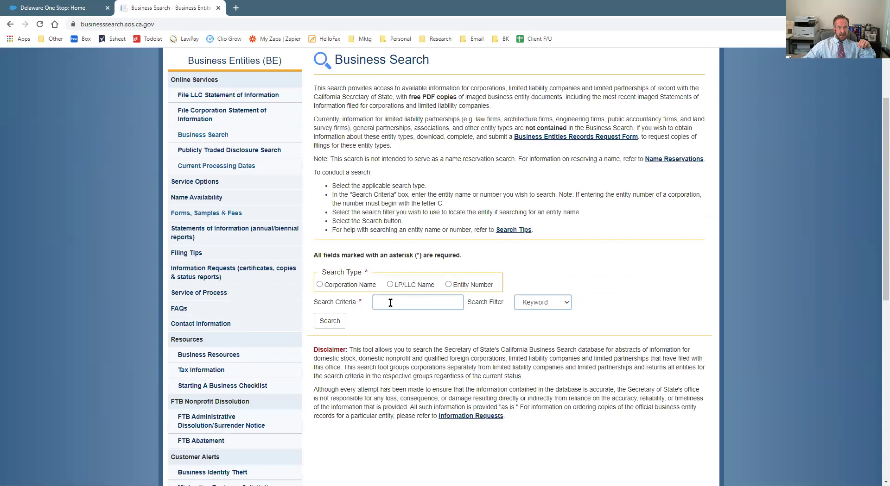
left_click(320, 285)
left_click(411, 301)
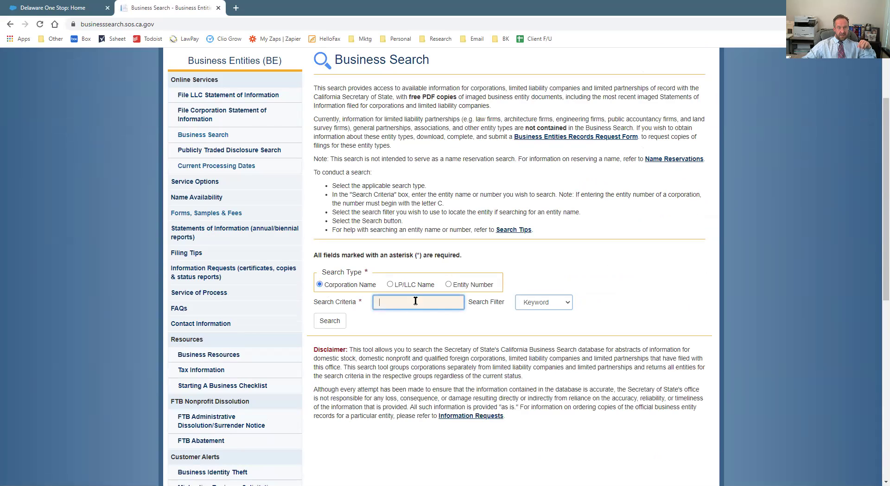
type("Facebook")
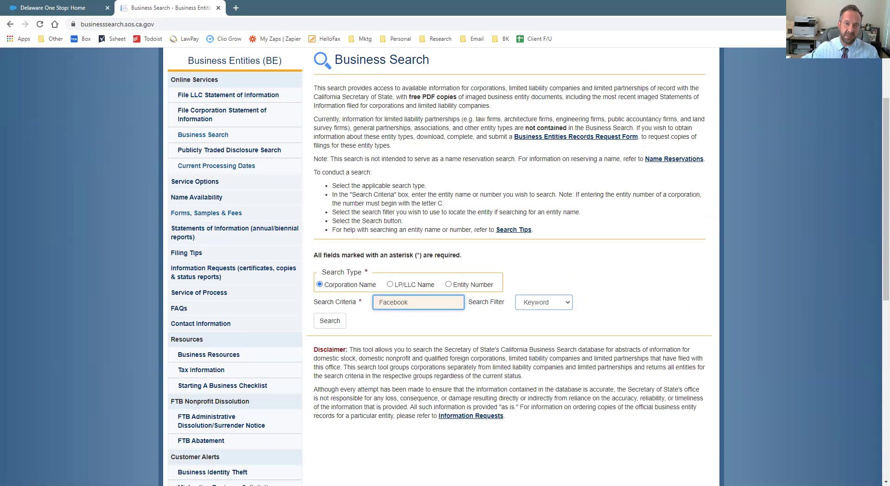
left_click(332, 322)
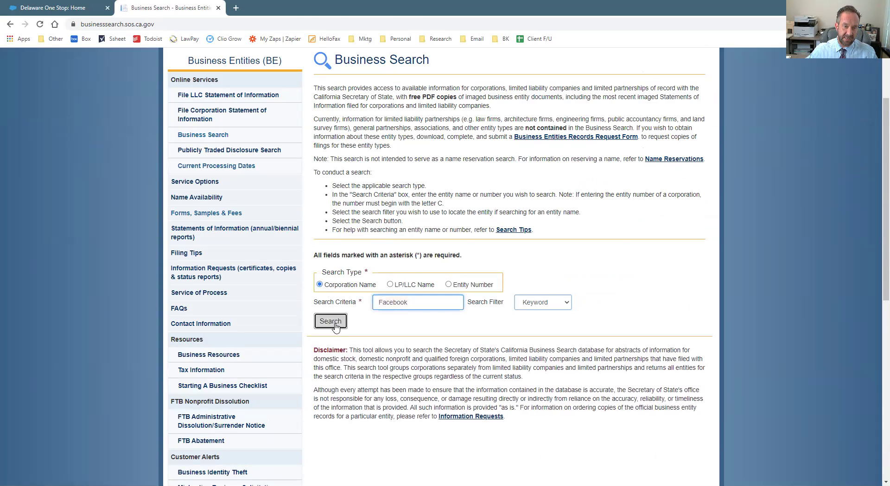
Scroll through the seven Facebook corporation results and back up.
scroll(649, 282, "down", 4)
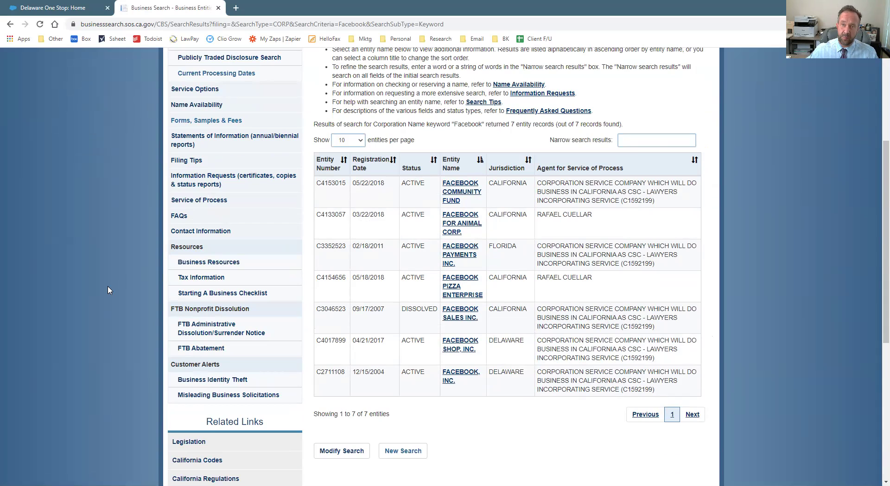
scroll(109, 292, "up", 4)
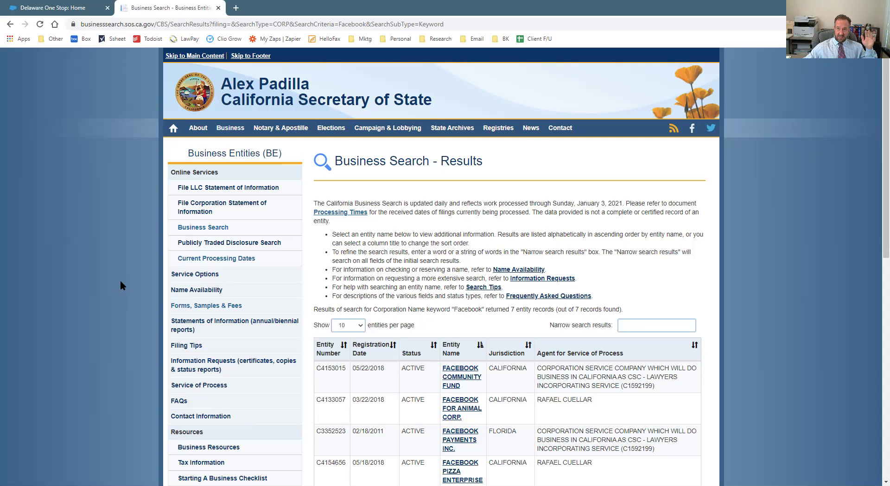
Switch to Delaware One Stop, dismiss the feedback popup, and point out its web address.
left_click(45, 9)
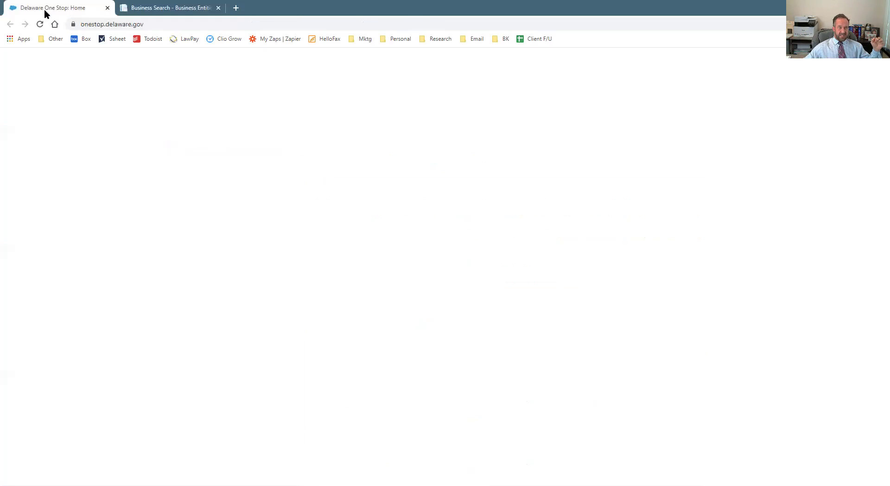
left_click(488, 301)
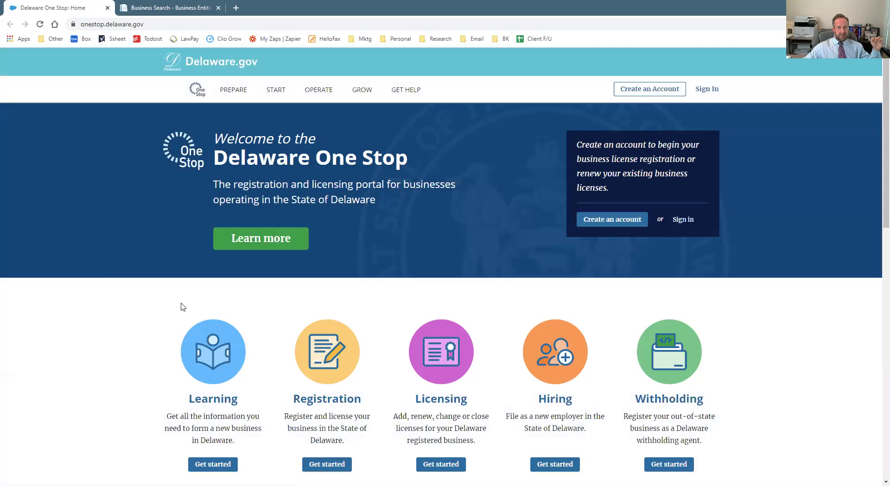
left_click(91, 25)
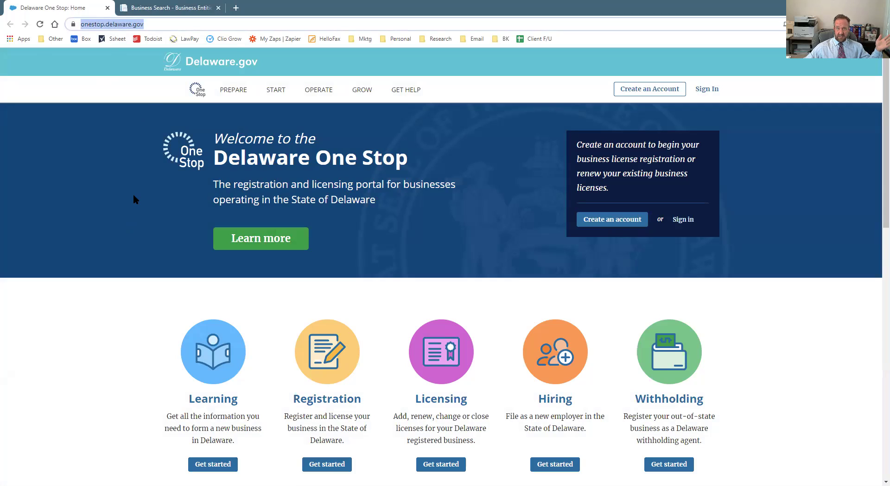
left_click(91, 379)
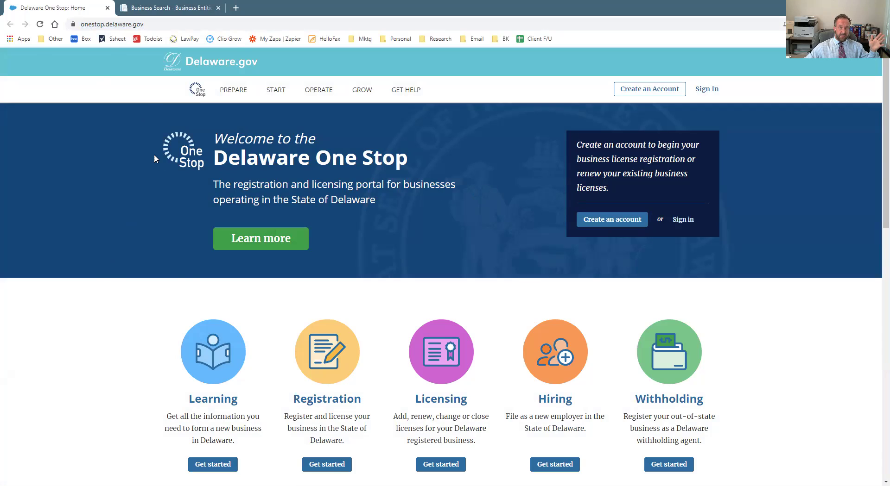
Open START > Set Up Your Business's Legal Structure and scroll through the guide.
left_click(268, 90)
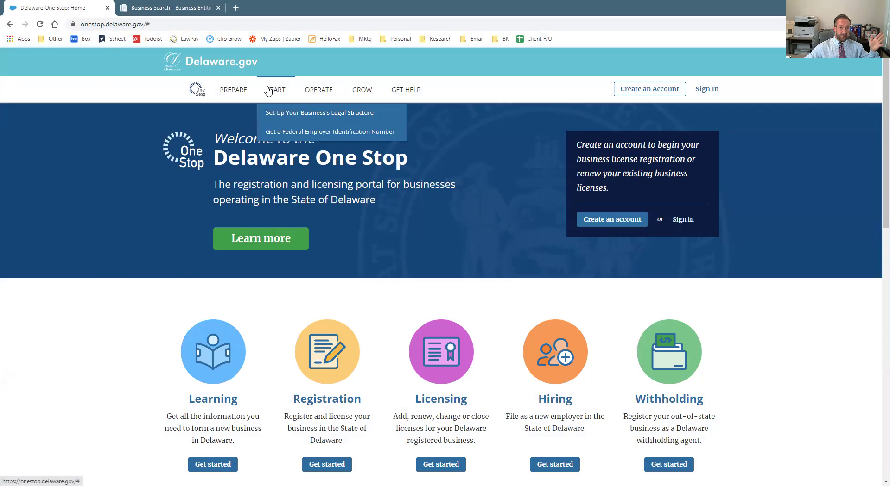
left_click(278, 112)
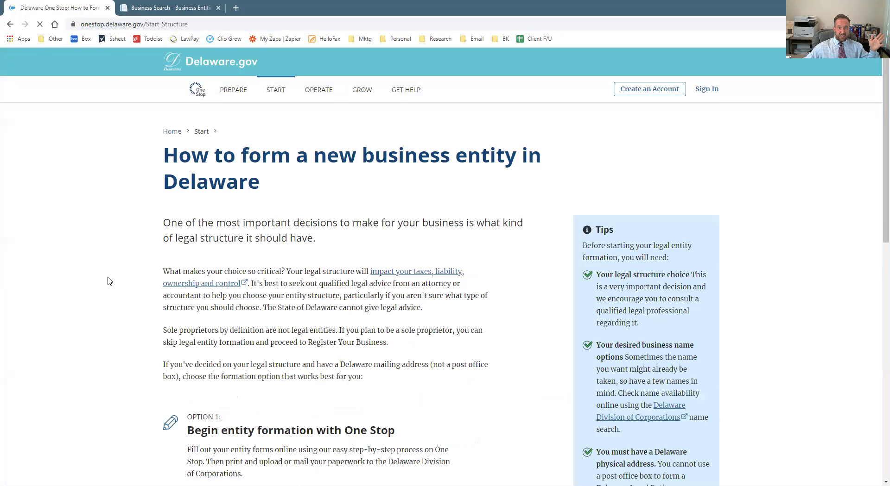
scroll(113, 273, "down", 4)
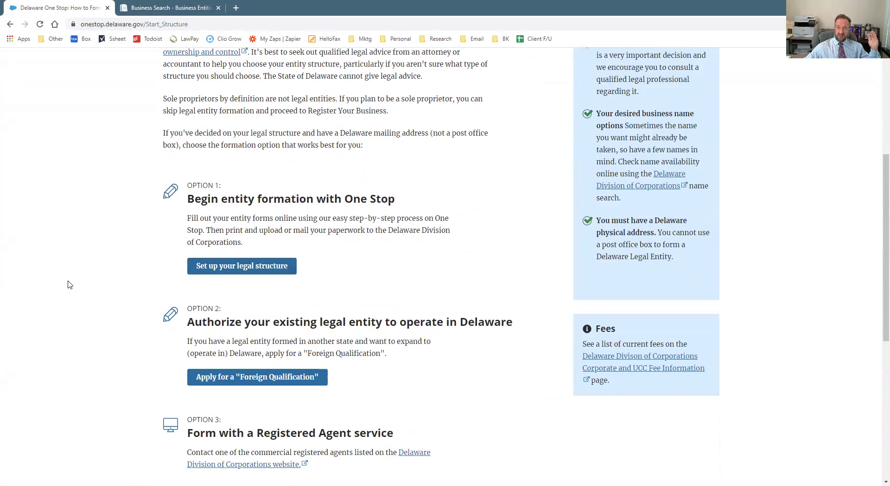
scroll(70, 285, "down", 1)
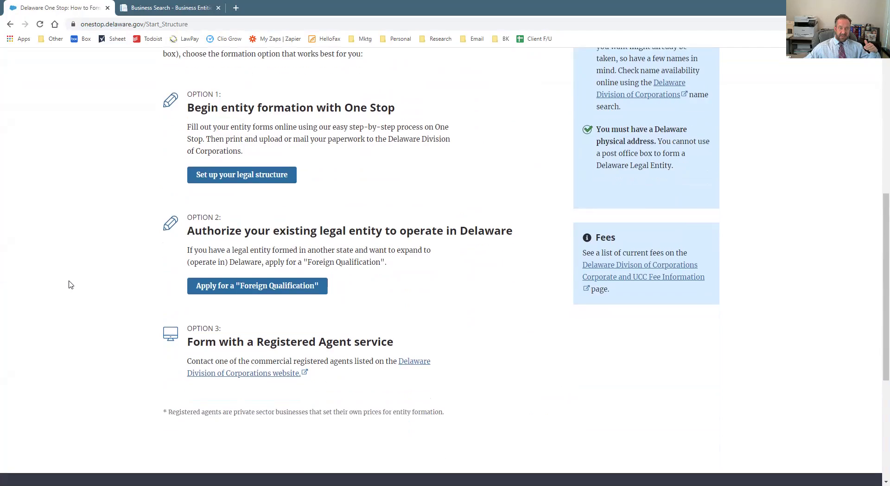
scroll(70, 284, "up", 5)
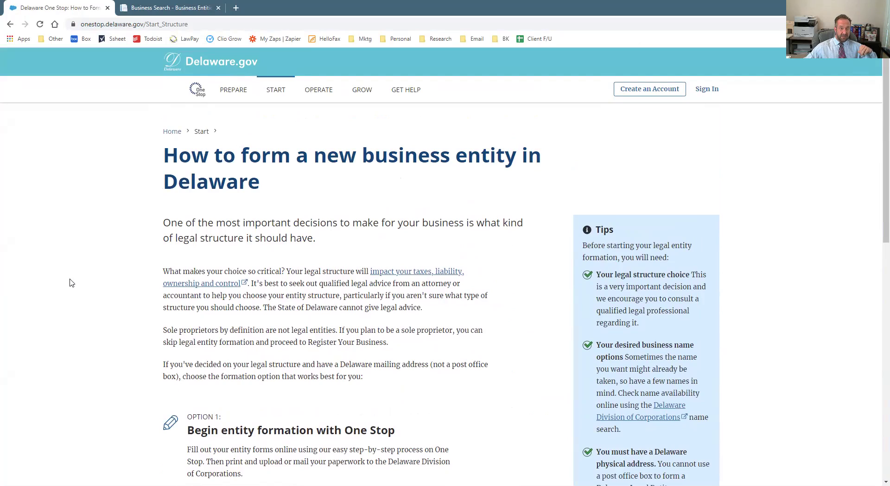
Return to the California Facebook search results and show all seven matching corporations.
left_click(176, 7)
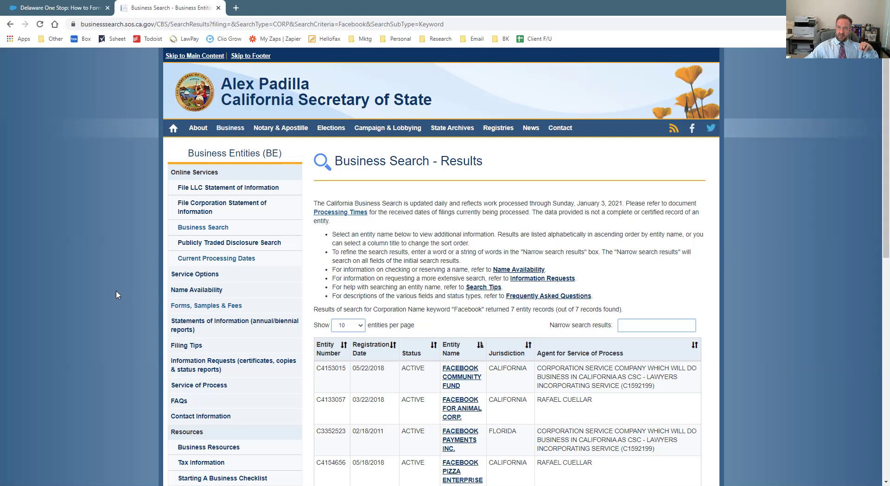
scroll(116, 295, "down", 6)
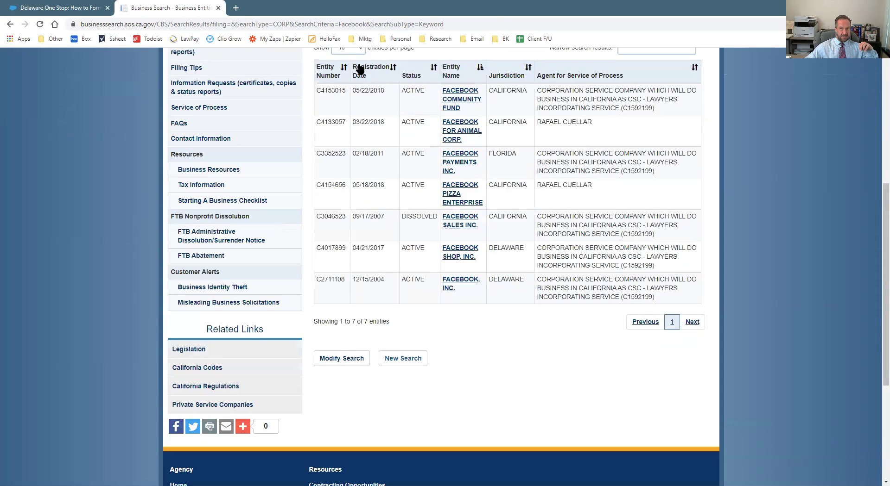